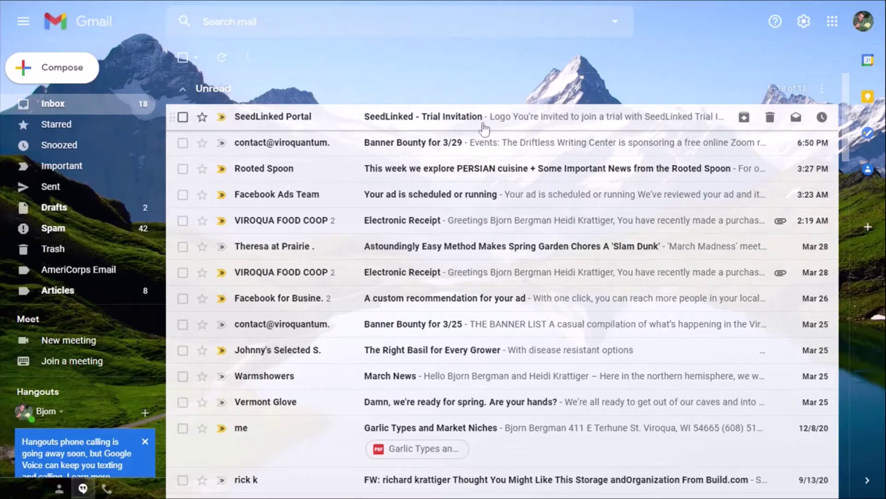
- Open the SeedLinked Trial Invitation email and read down to the Create an Account and Login & Accept Trial buttons
left_click(459, 119)
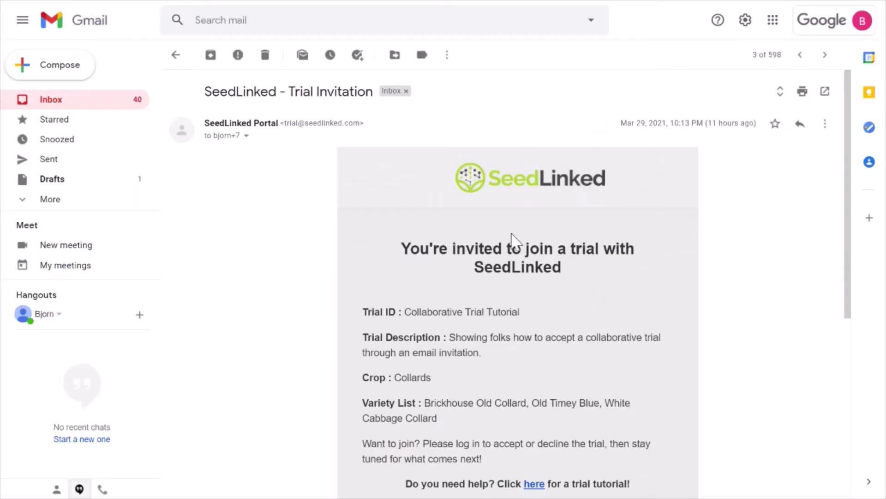
scroll(460, 306, "down", 2)
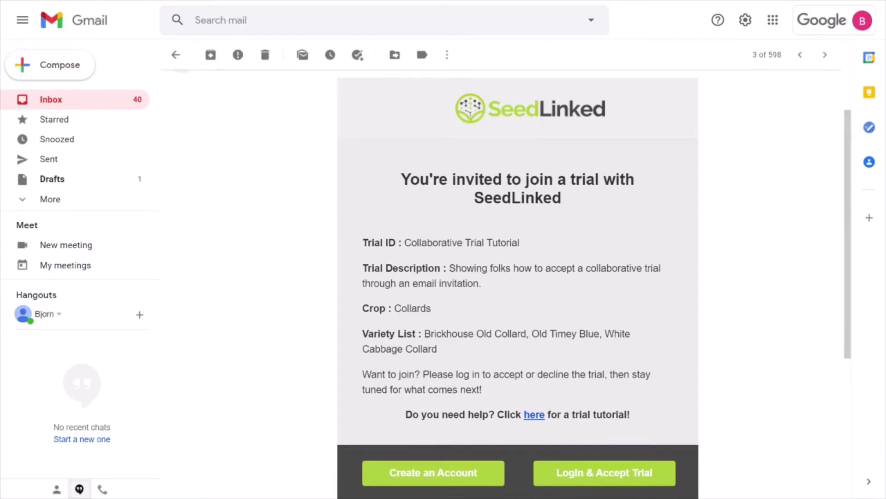
scroll(457, 298, "down", 2)
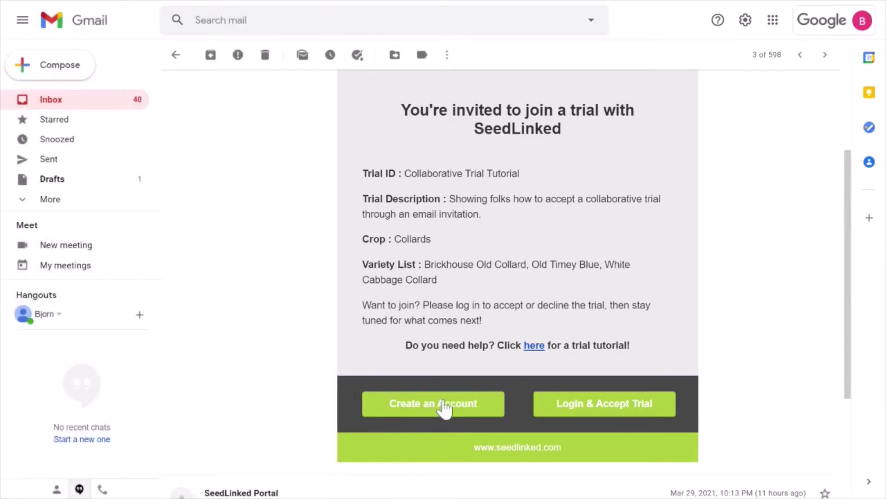
- Start a Gardener account with the user's name, e-mail and matching passwords, then continue to Address Details
left_click(444, 406)
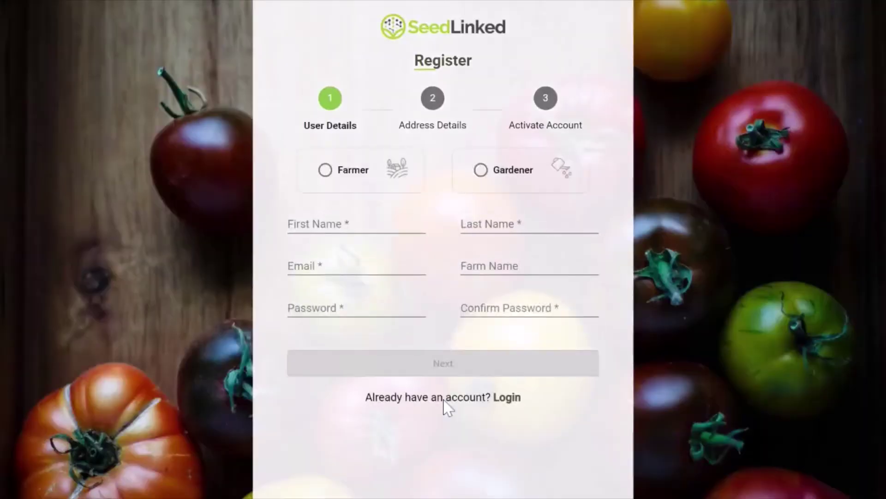
left_click(480, 178)
left_click(373, 230)
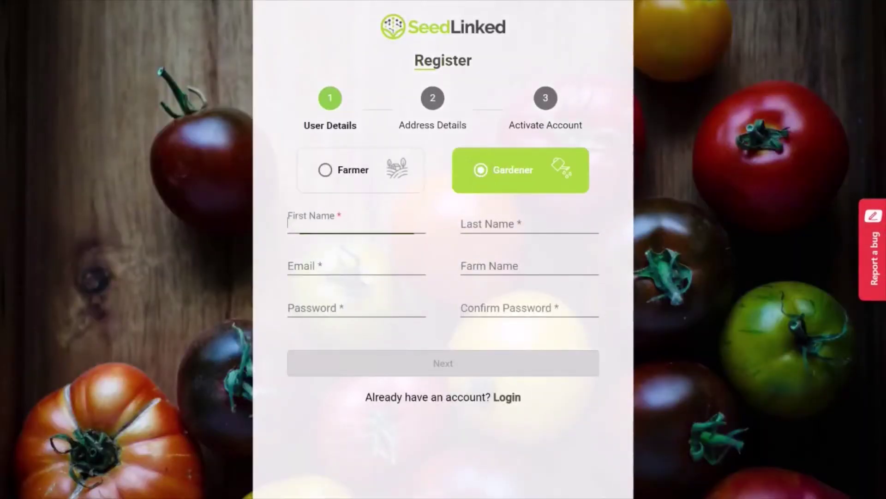
key("Tab")
key("Tab")
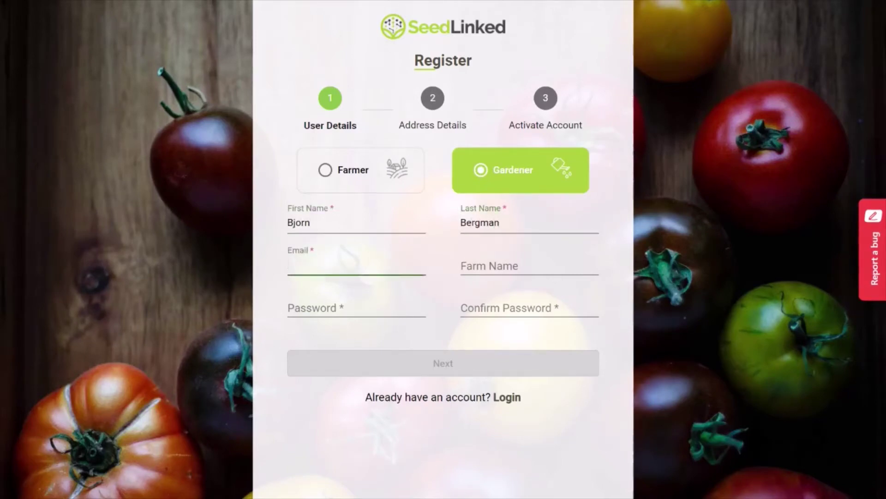
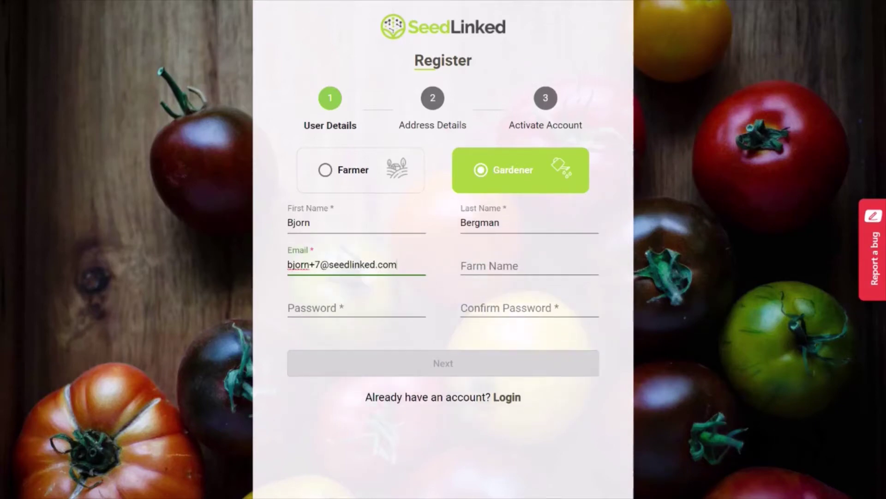
key("Tab")
key("Tab")
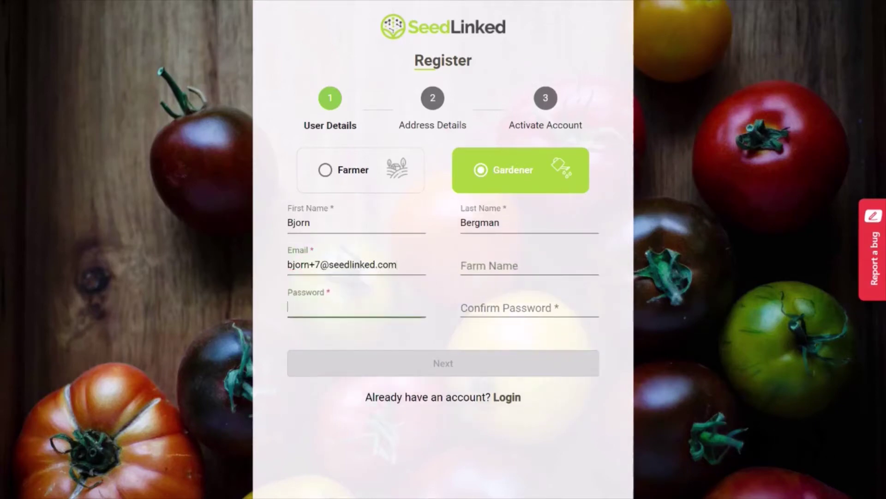
type("password")
key("Tab")
type("password")
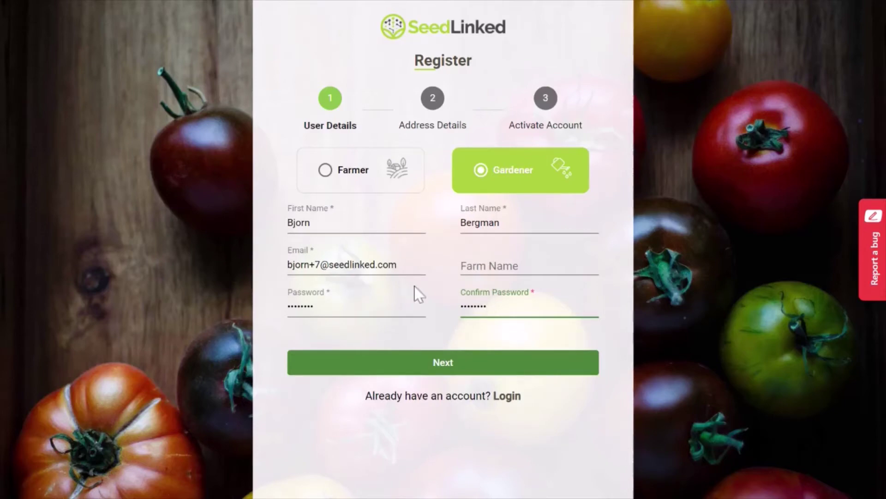
left_click(439, 367)
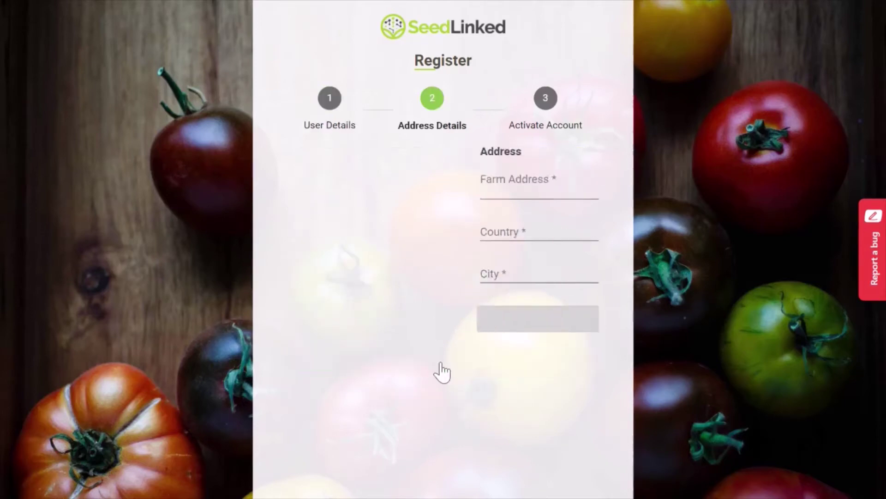
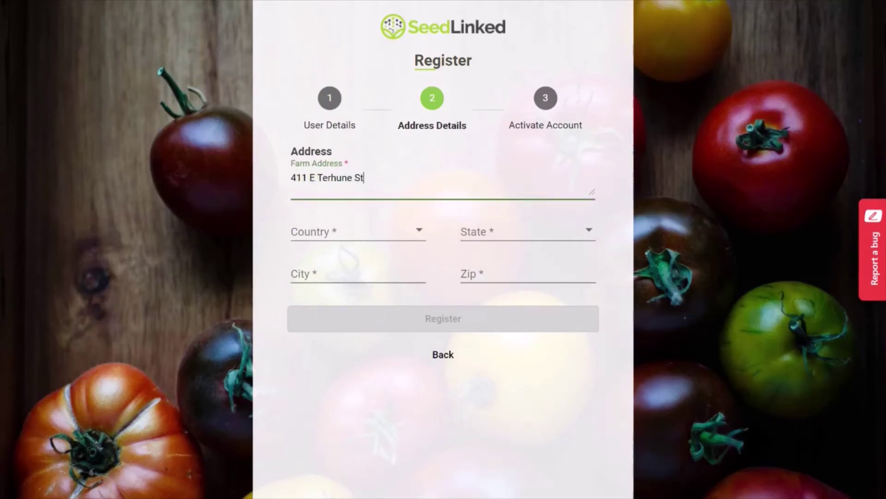
- Enter the farm's street address, with United States of America as country and Wisconsin as state
key("Tab")
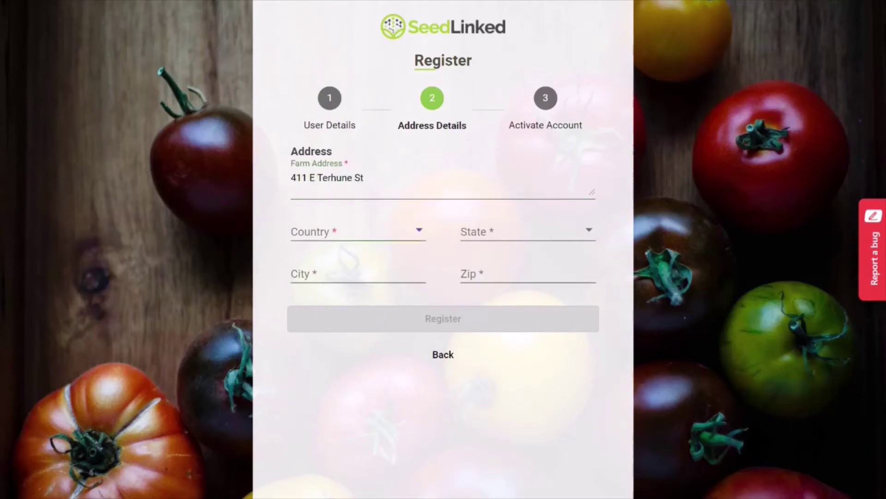
key("Down")
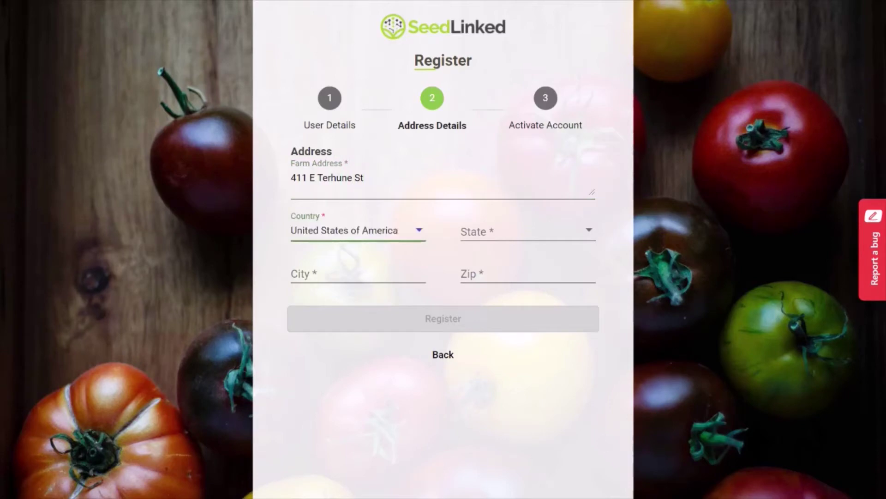
left_click(571, 233)
left_click_drag(598, 239, 598, 380)
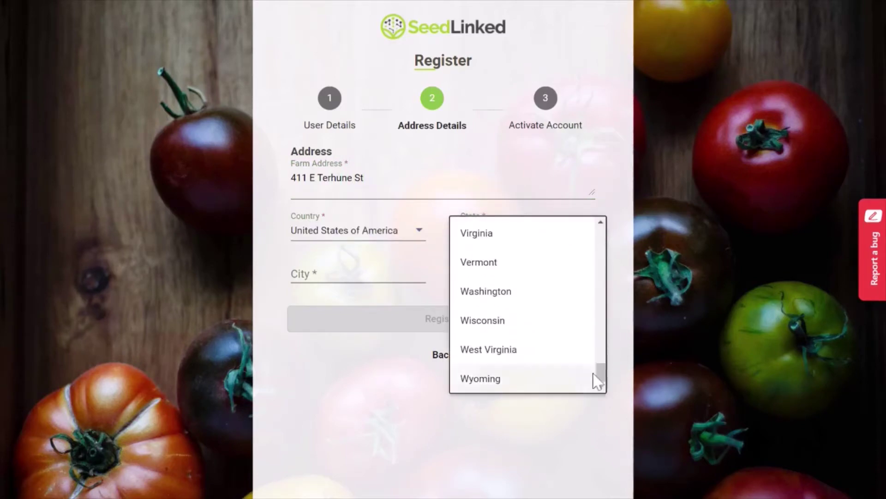
left_click(508, 323)
- Fill in the farm's city and zip code and submit the registration
left_click(378, 290)
type("Viroqua")
key("Tab")
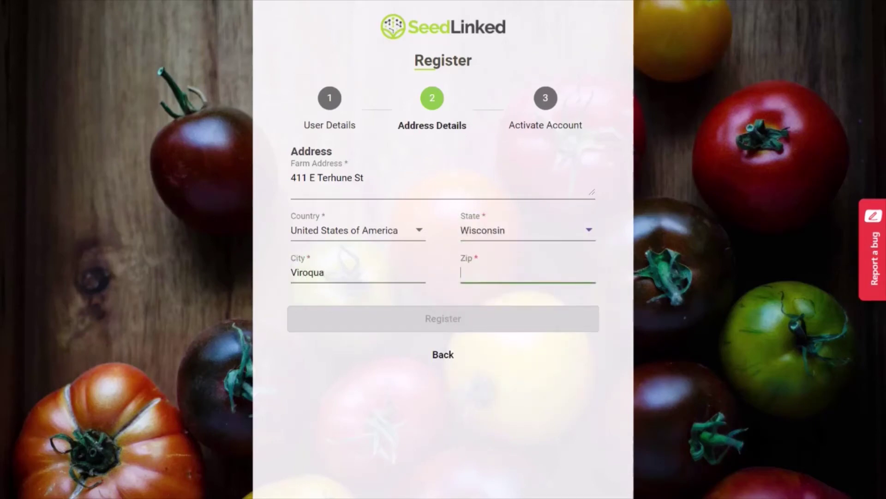
type("54665")
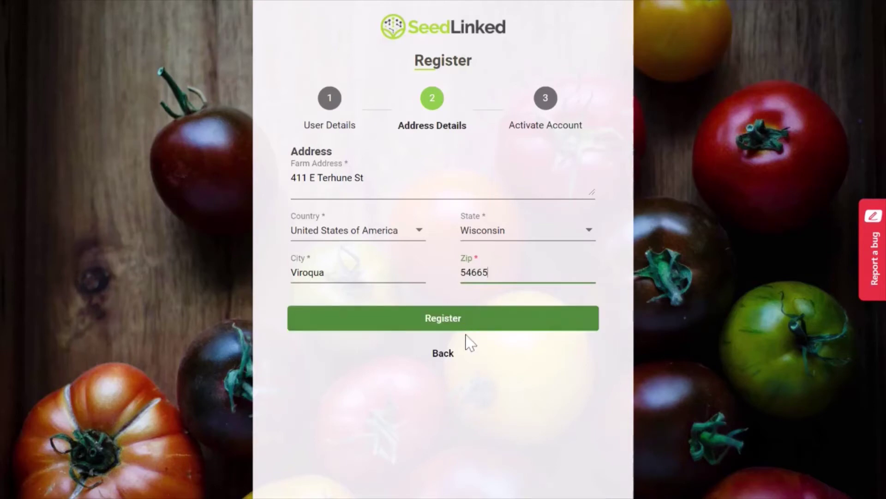
left_click(439, 326)
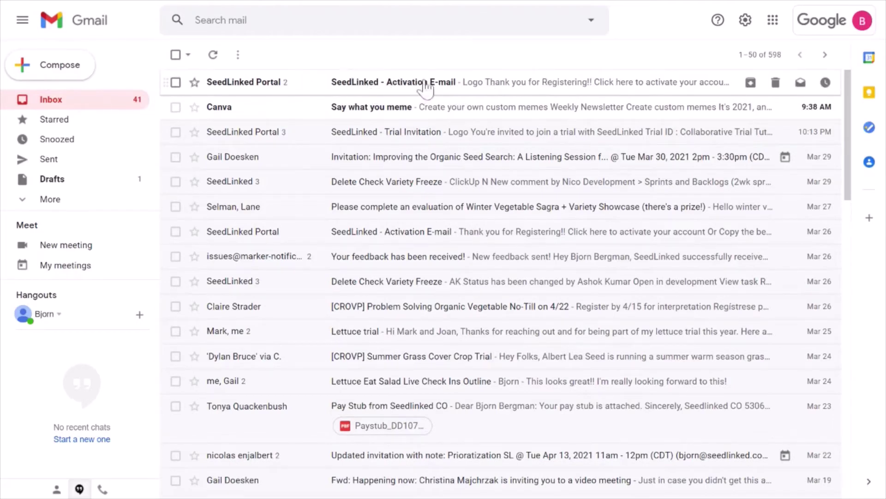
- Open the SeedLinked Activation E-mail and follow its link to activate the account
left_click(344, 89)
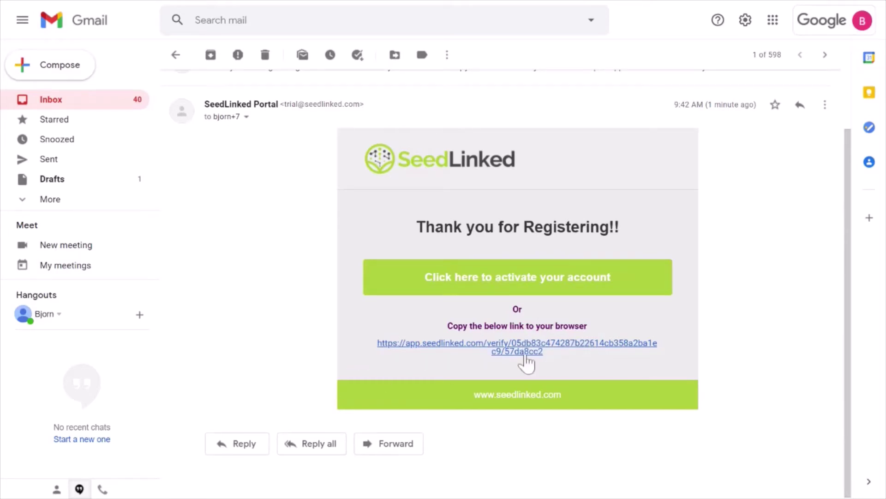
left_click(523, 280)
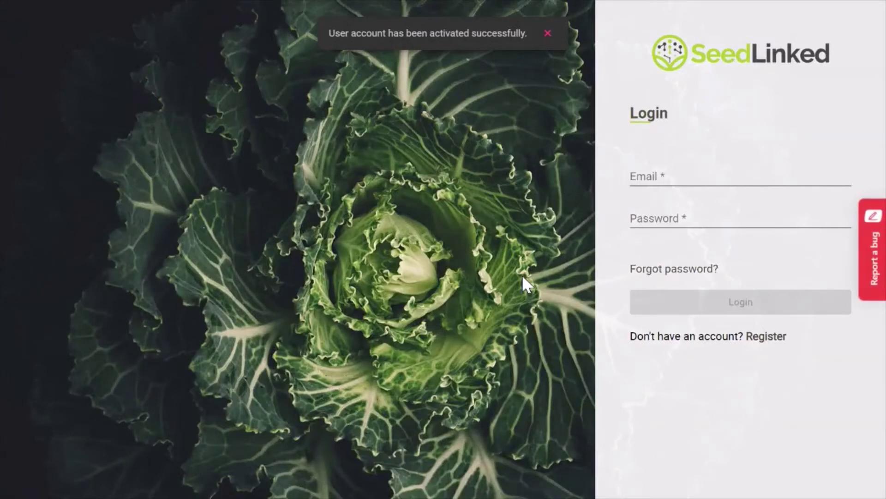
- Log in to SeedLinked with the new account's e-mail and password
left_click(685, 189)
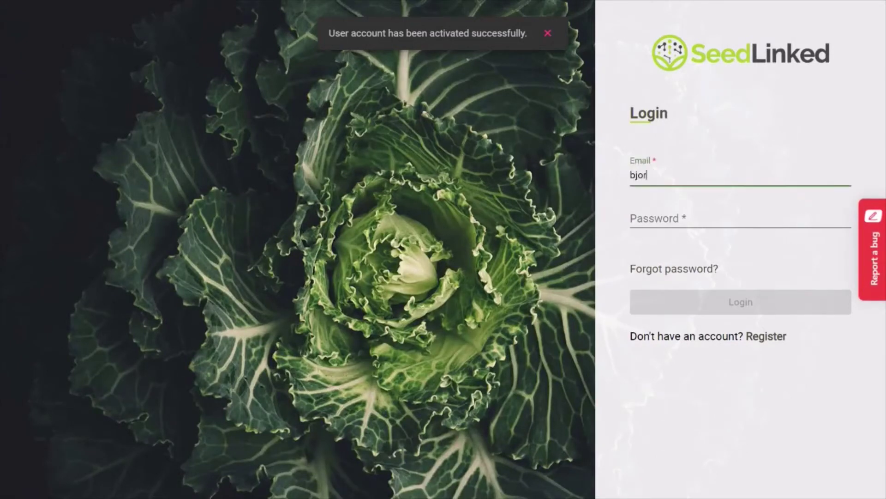
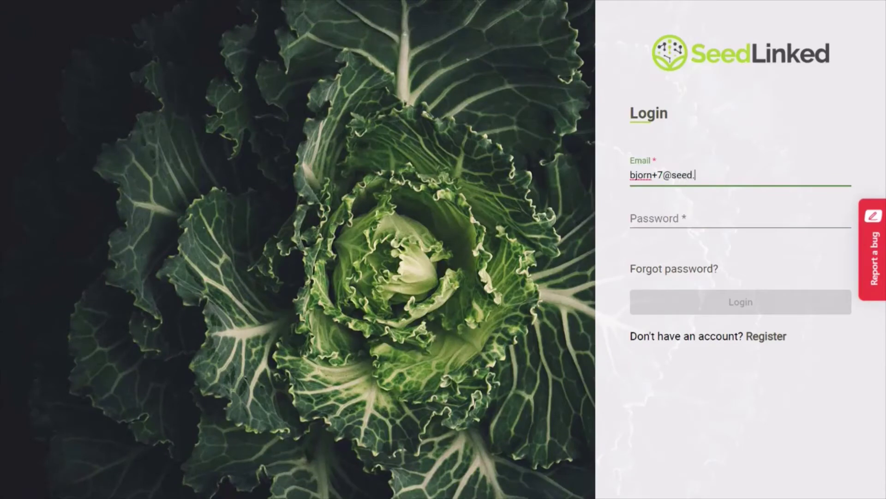
key("Tab")
type("••")
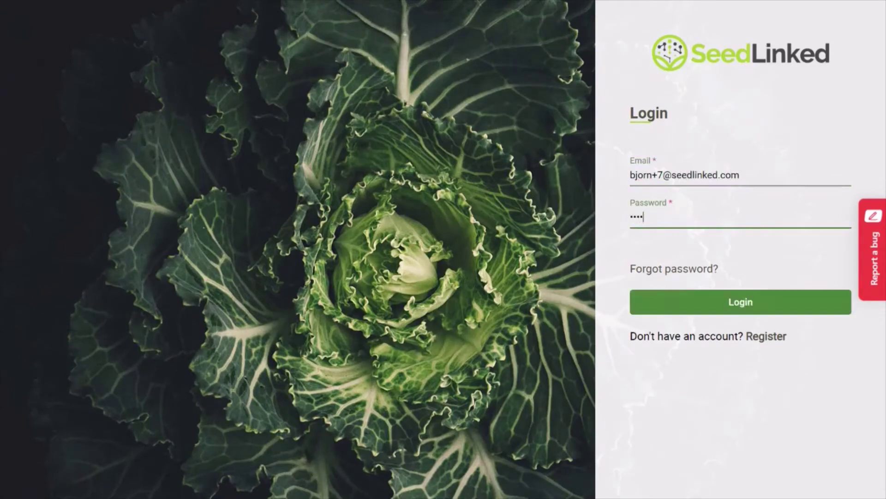
type("••••••")
left_click(748, 304)
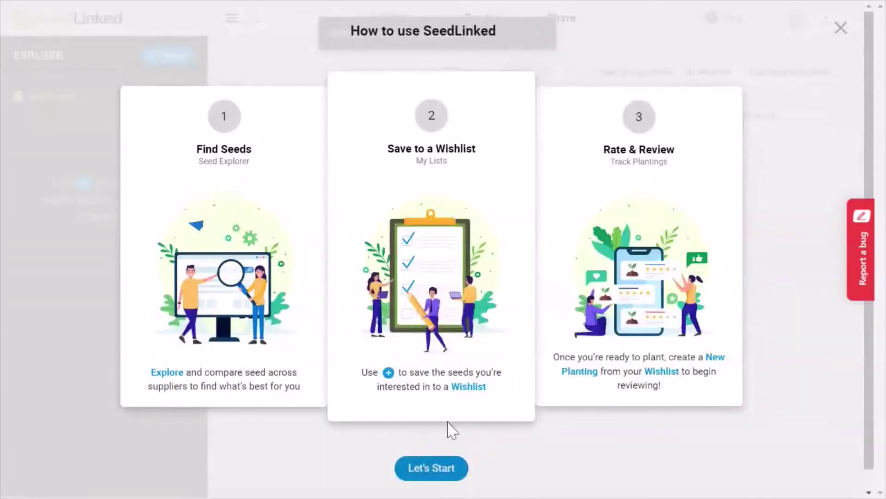
- Dismiss the how-to-use overlay, then accept and join the Collaborative Trial Tutorial from Track's Trial Invitations
left_click(433, 470)
left_click(488, 26)
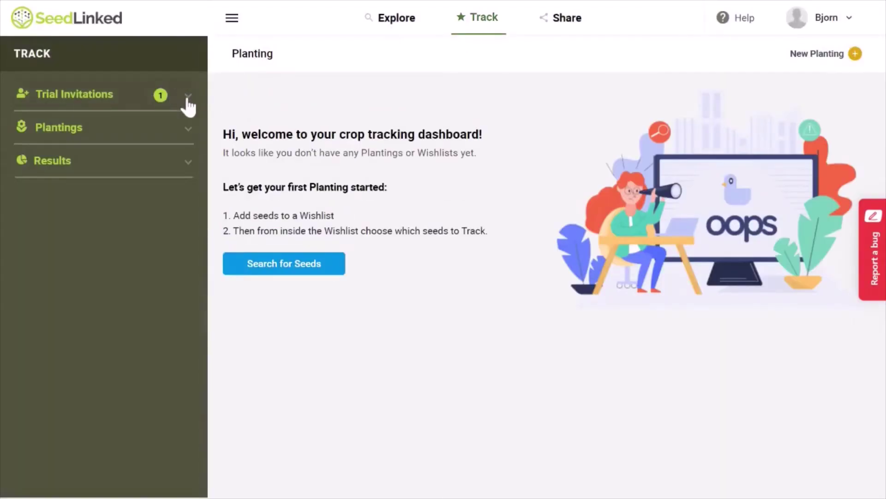
left_click(188, 99)
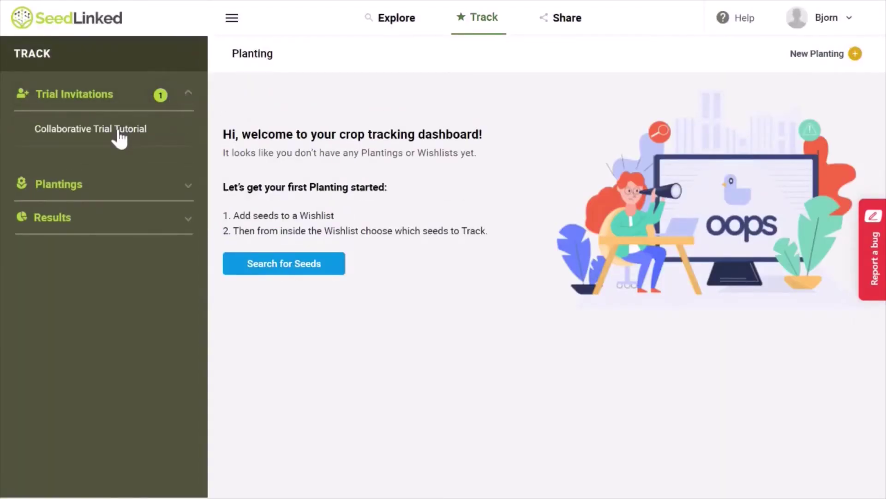
left_click(118, 133)
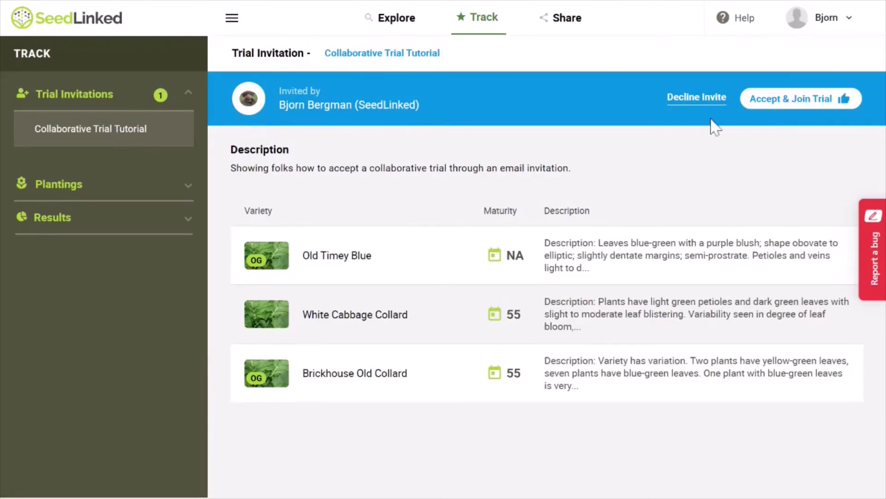
left_click(800, 109)
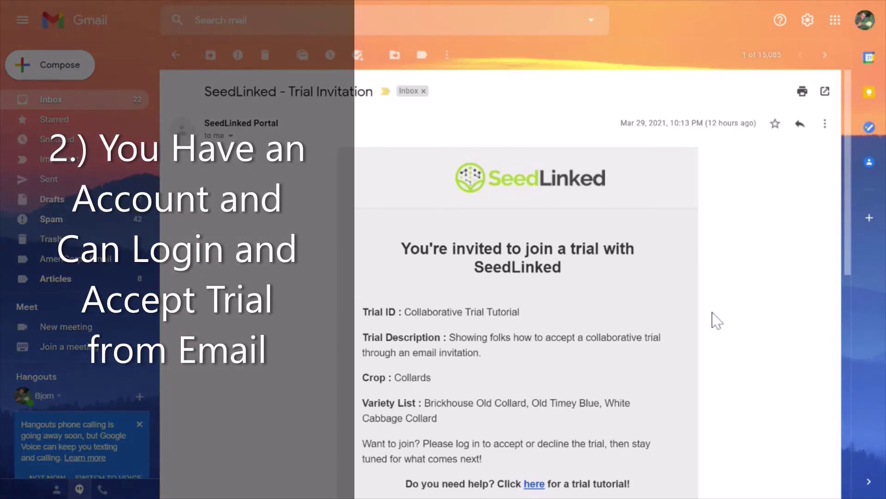
- Use the email's Login & Accept Trial link, sign in with the existing account's password, and join the Collaborative Trial Tutorial
scroll(715, 319, "down", 3)
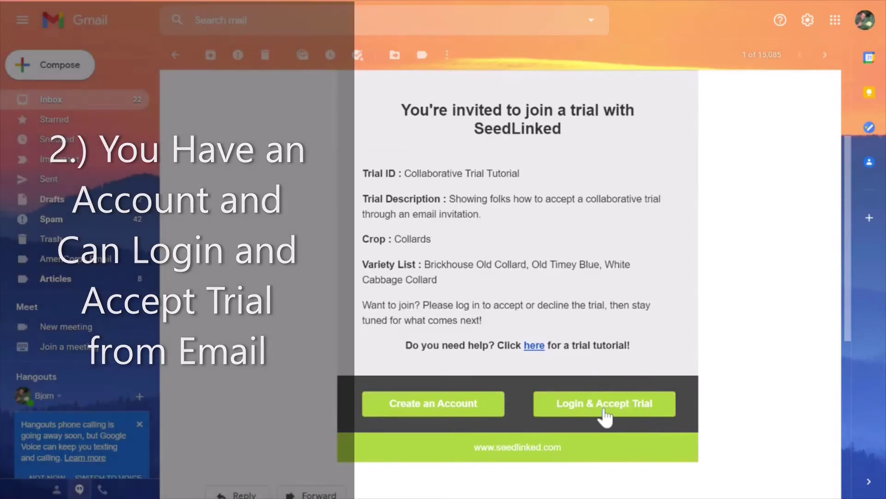
left_click(604, 412)
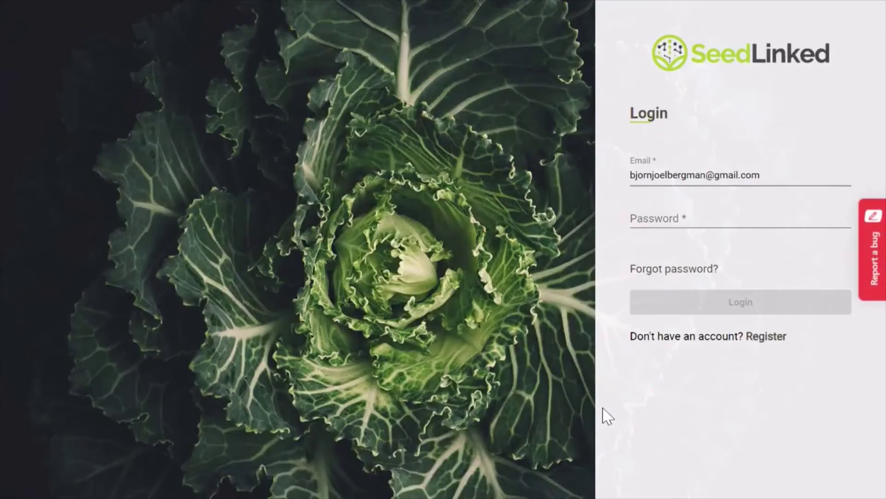
left_click(745, 221)
type("•••••••••••••")
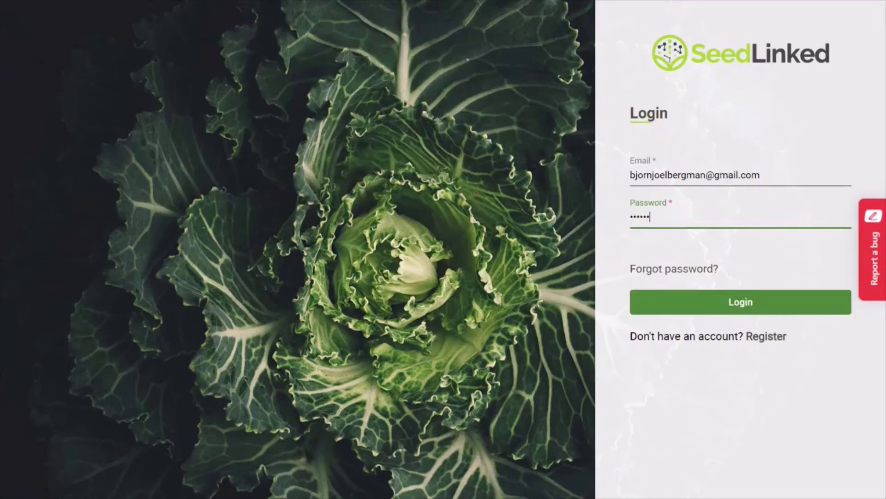
type("••")
left_click(740, 303)
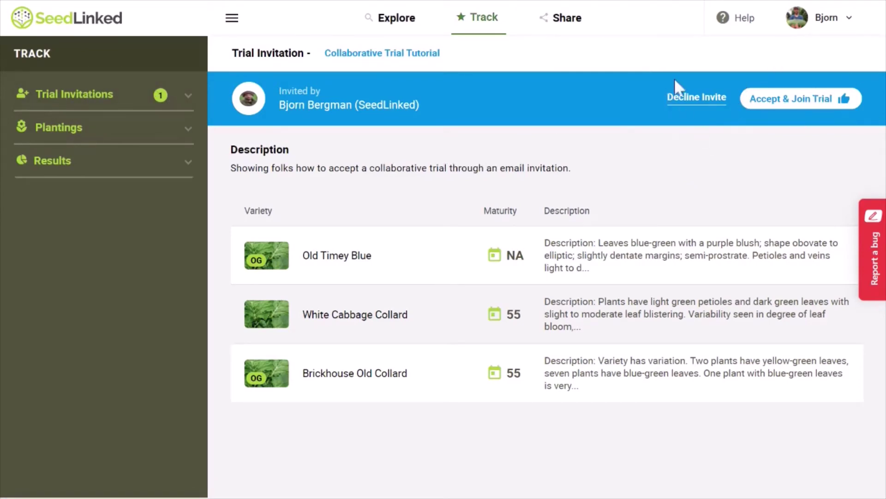
left_click(797, 98)
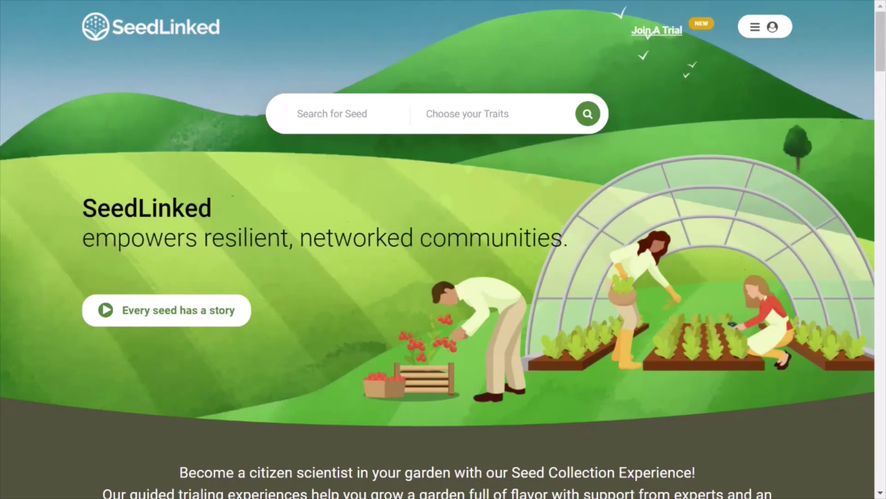
- Sign in from the SeedLinked homepage menu and dismiss the welcome notification
left_click(754, 29)
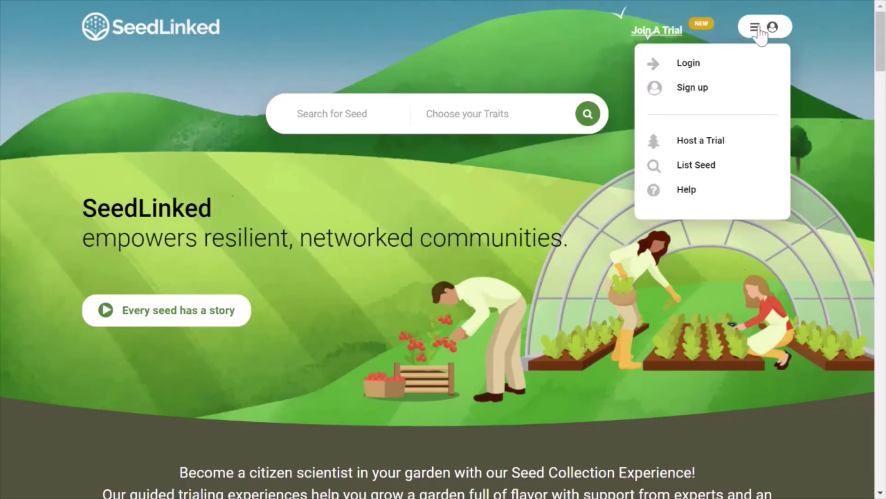
left_click(689, 66)
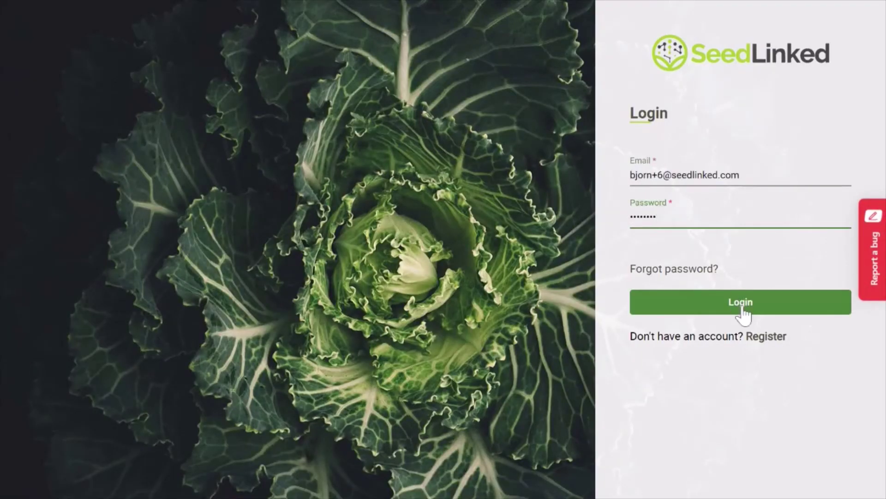
left_click(742, 307)
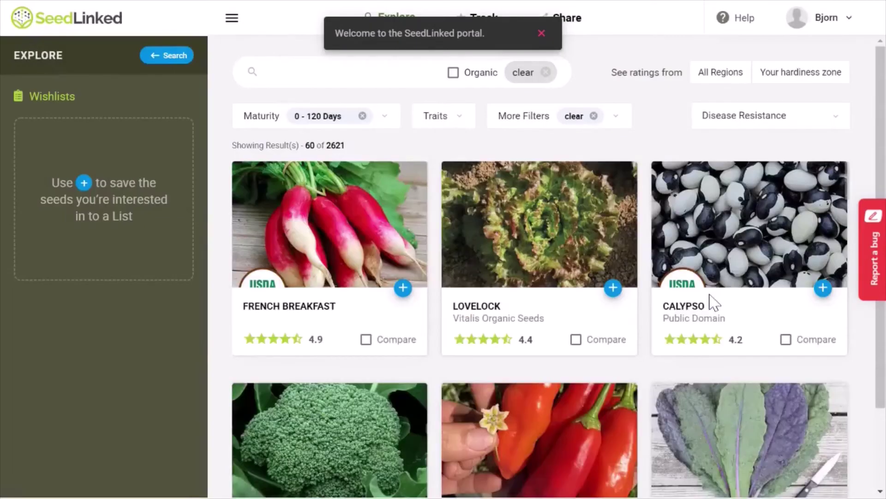
left_click(541, 33)
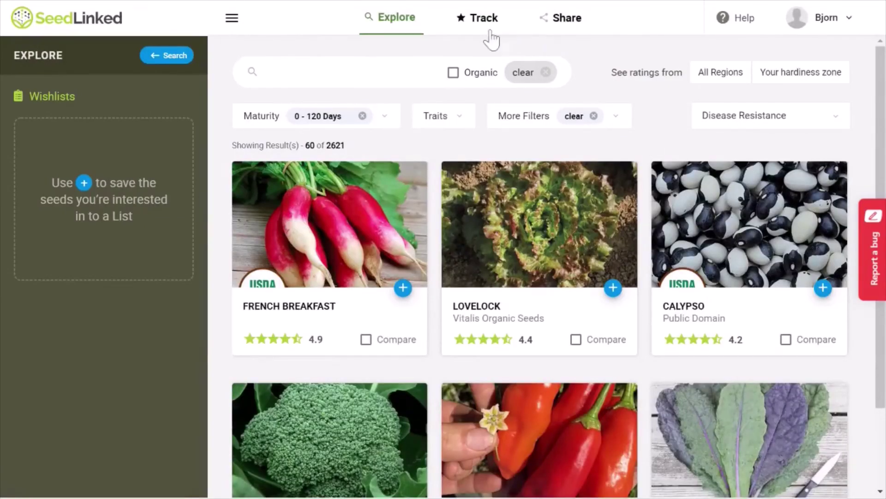
- Accept and join the Collaborative Trial Tutorial from Track's pending Trial Invitations
left_click(480, 19)
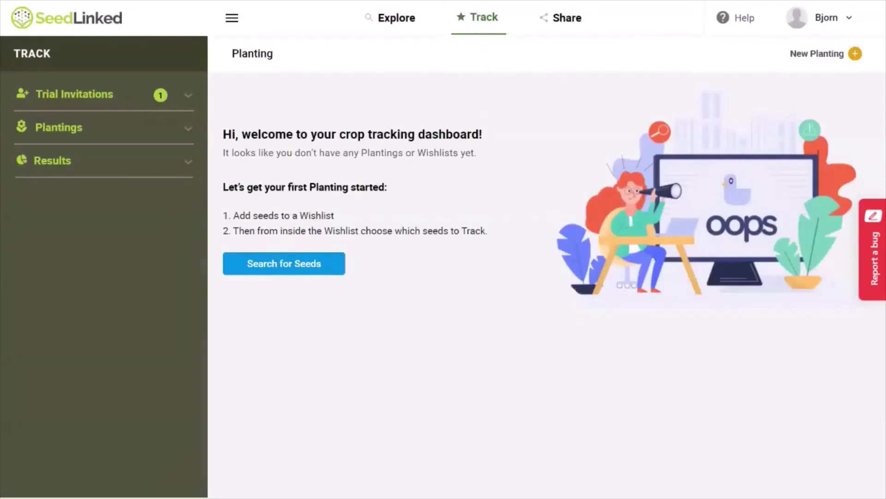
left_click(188, 95)
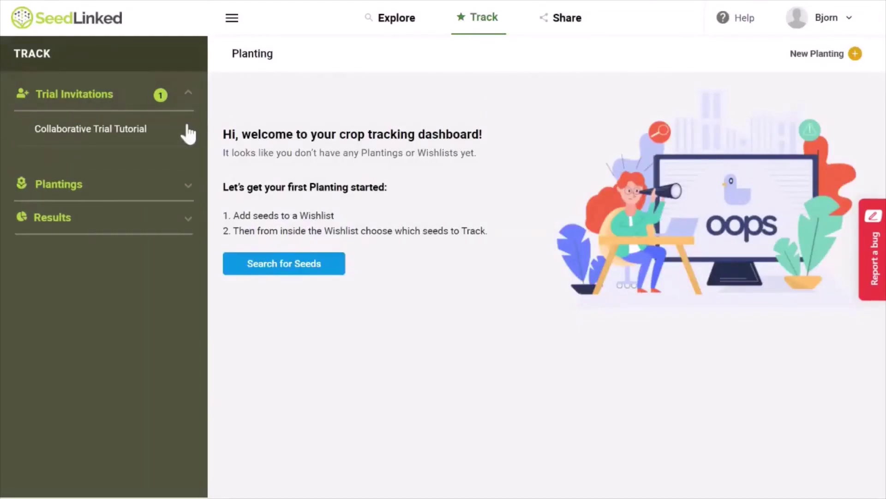
left_click(118, 137)
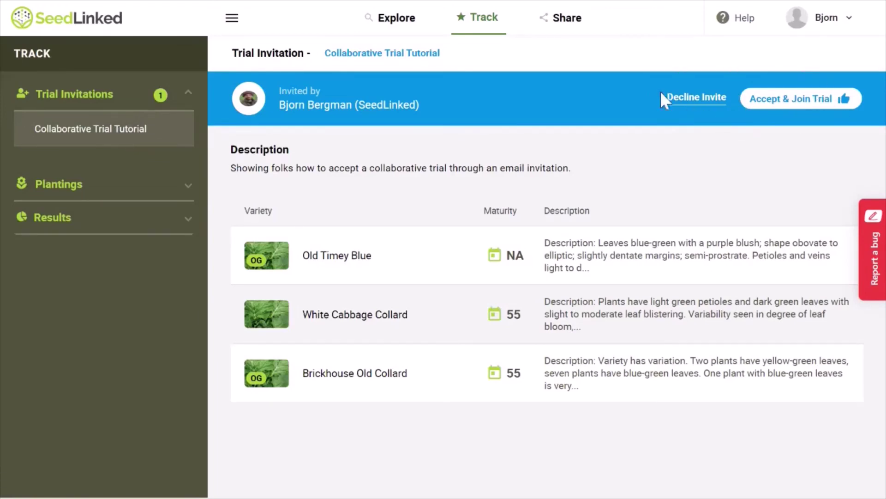
left_click(787, 103)
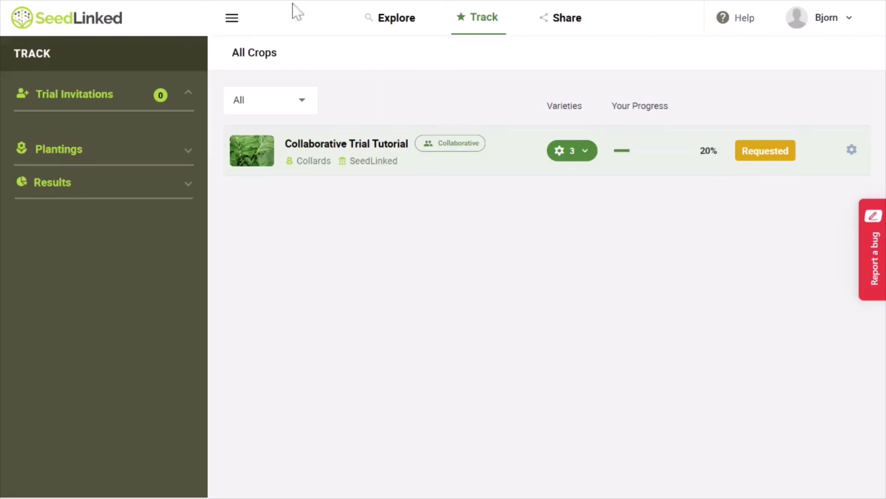
- Go back to the SeedLinked public homepage via the logo
left_click(110, 20)
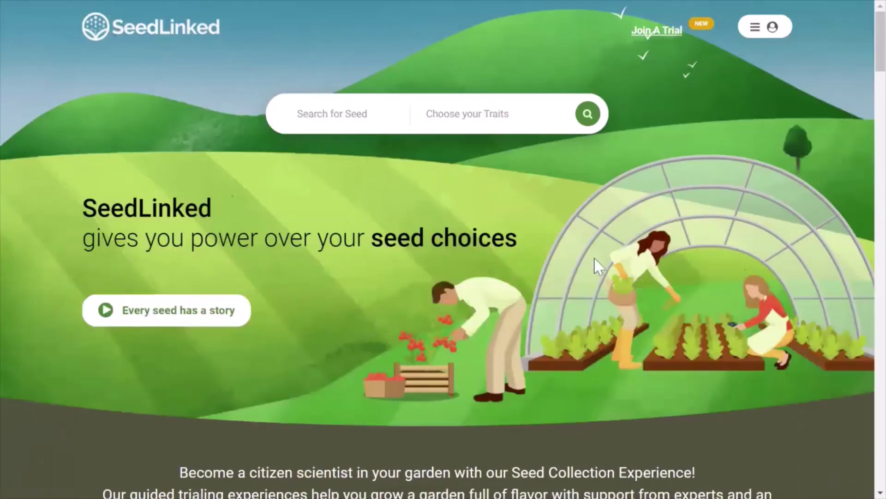